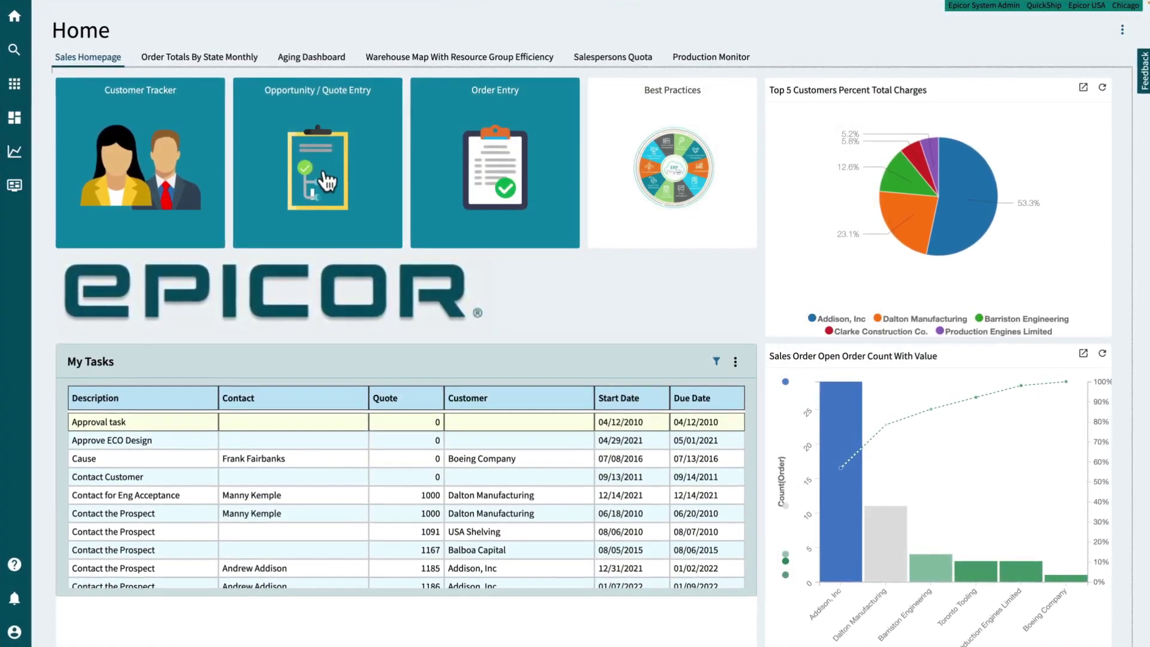
Step: Start a new quote with the chosen customer as Sold To
left_click(326, 180)
type("Nelson")
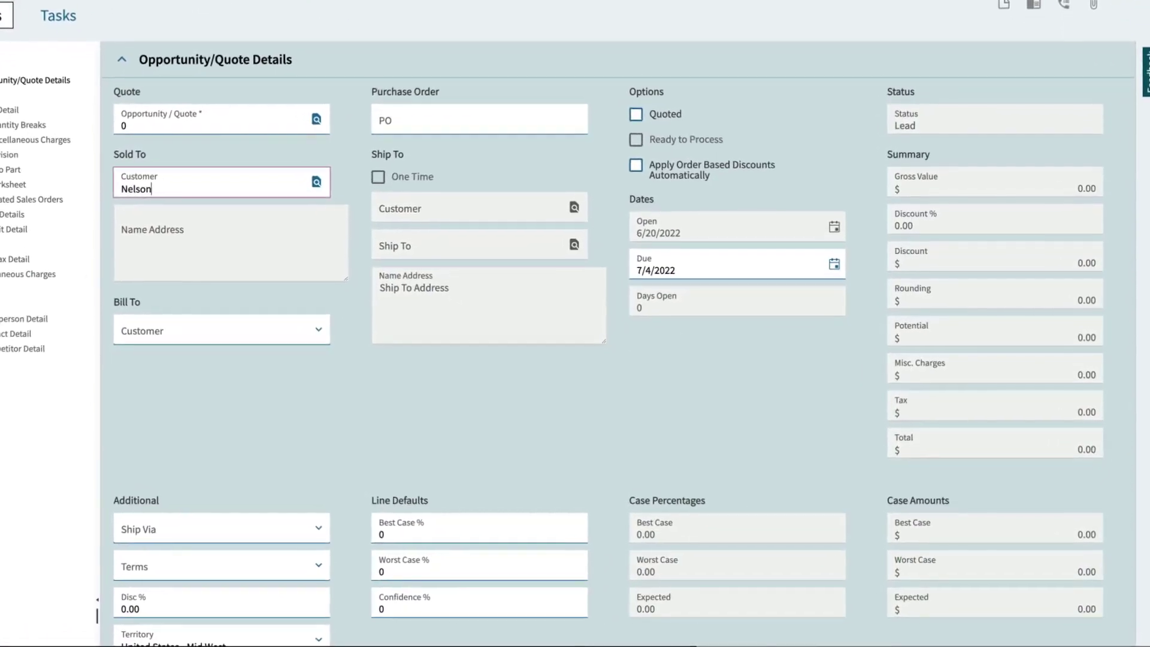
scroll(856, 457, "down", 8)
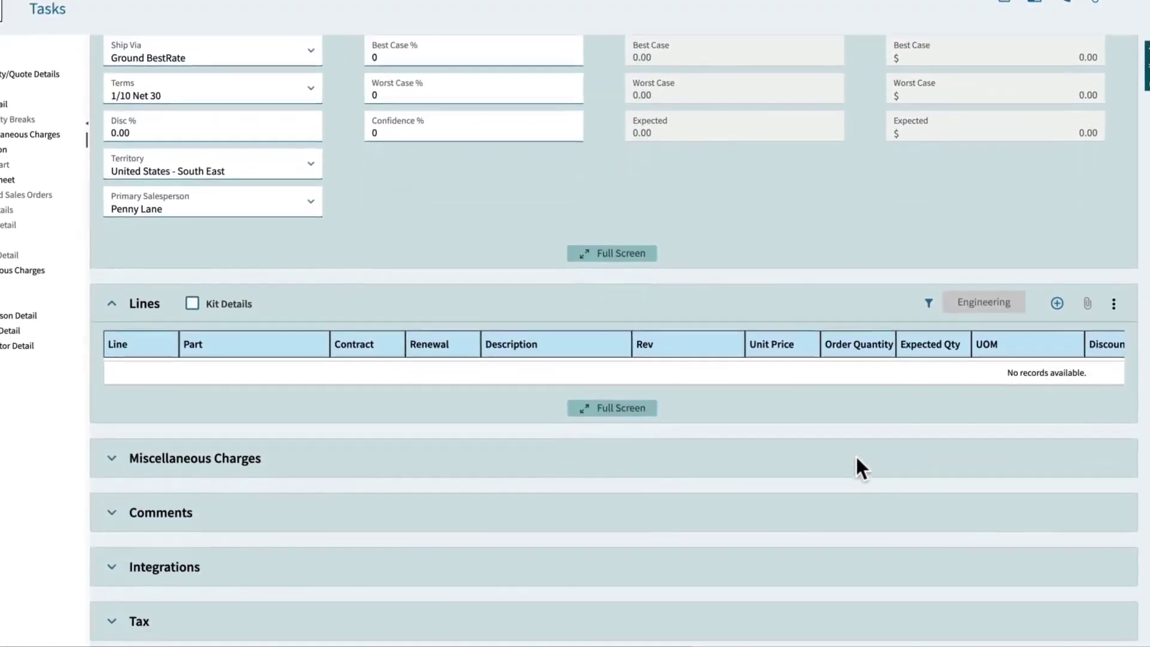
Step: Add quote line 1 for part CPQ-GolfCart, quantity 1.00 EA, and configure it
left_click(1057, 296)
type("CPQ-GolfCart")
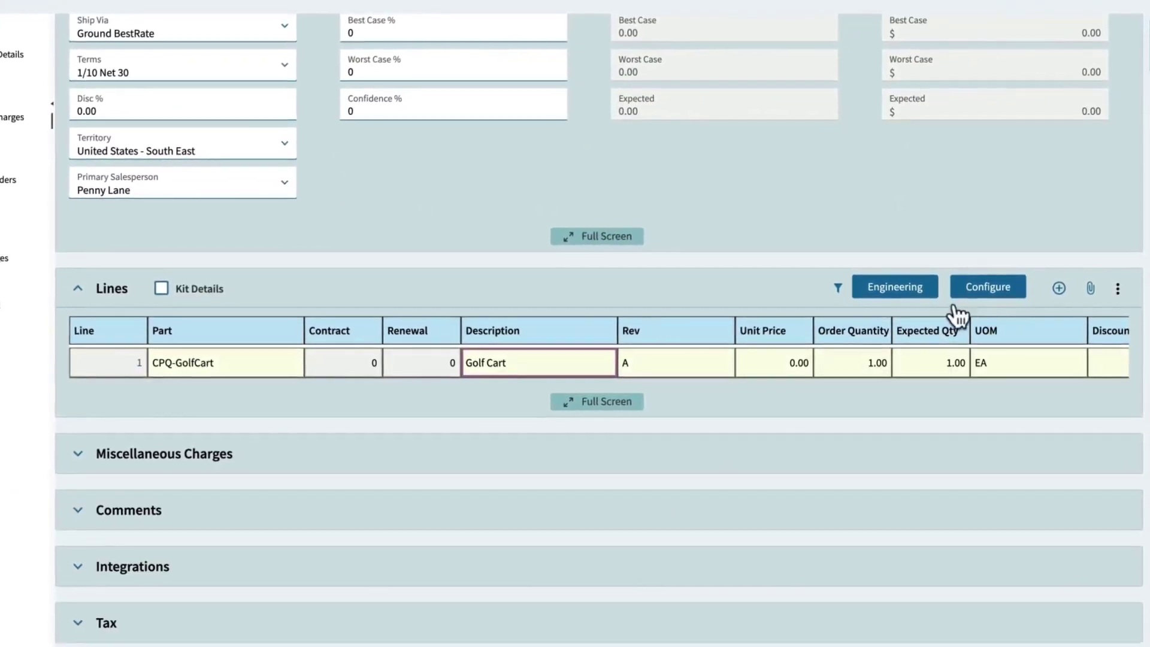
left_click(995, 293)
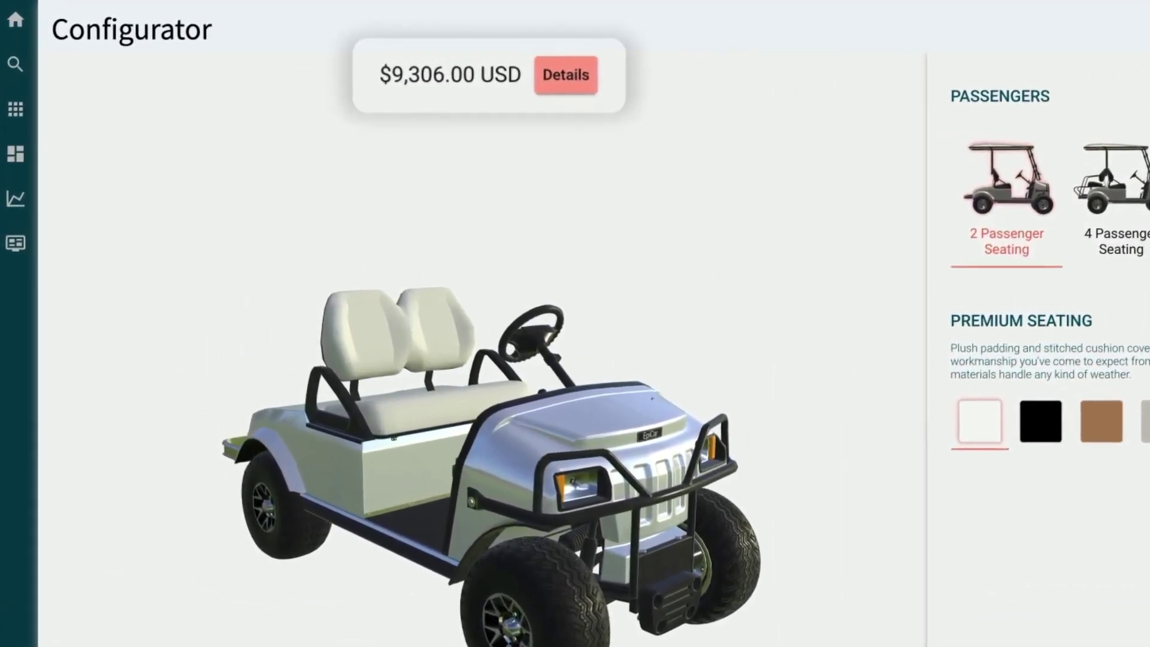
Step: Check the pricing details and try 4 Passenger Seating, leaving the cart at $9,306.00
left_click(559, 78)
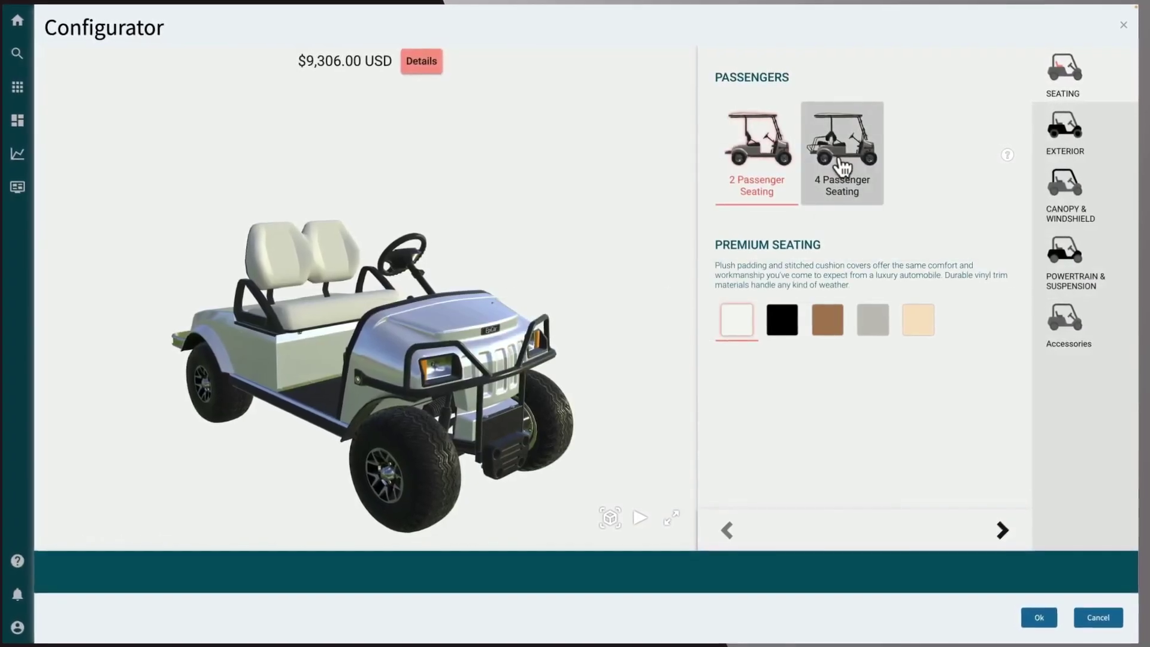
left_click(843, 166)
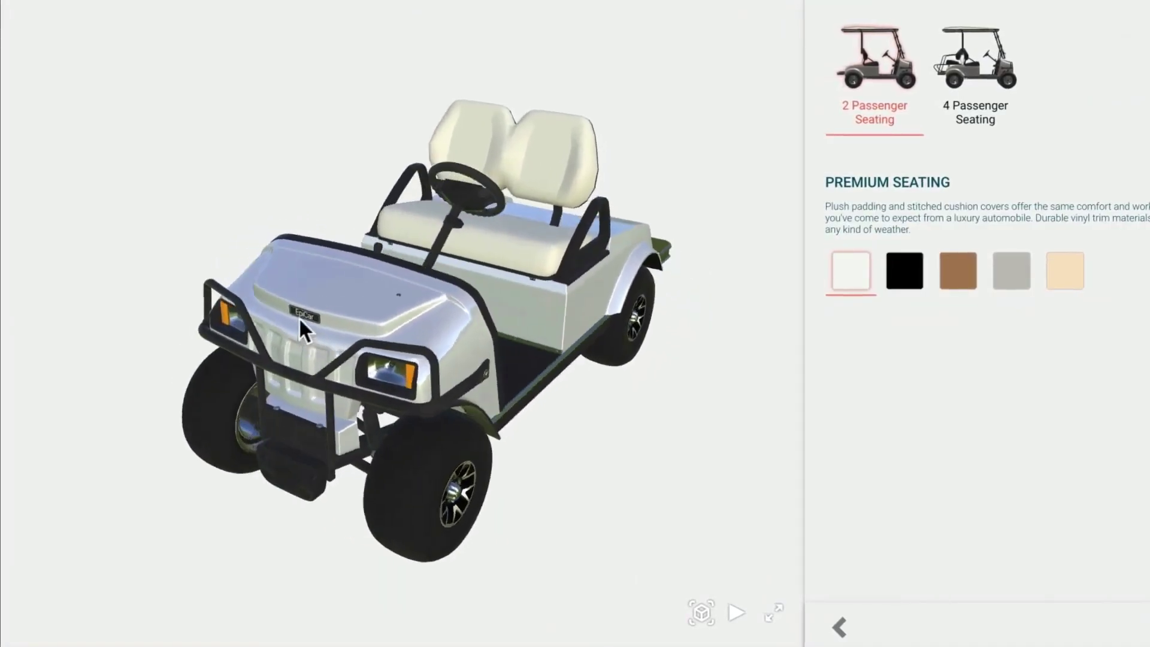
left_click_drag(300, 317, 494, 293)
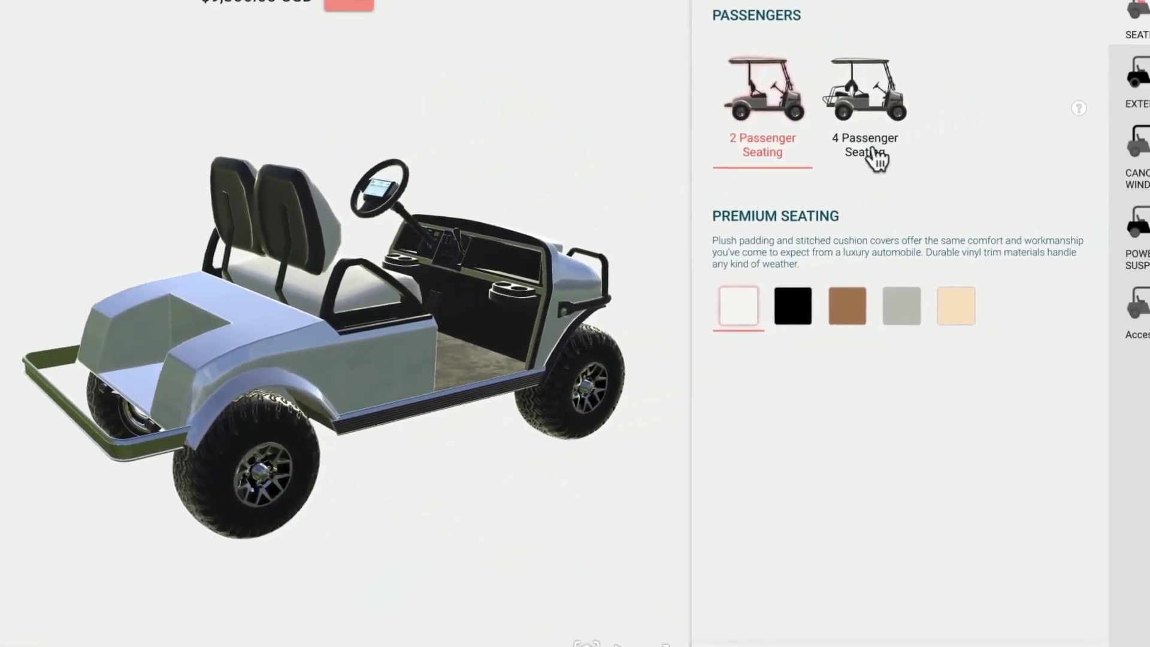
Step: Browse Exterior, Canopy, Powertrain and Accessories, then select 4 Passenger Seating ($10,306.00)
left_click(1141, 85)
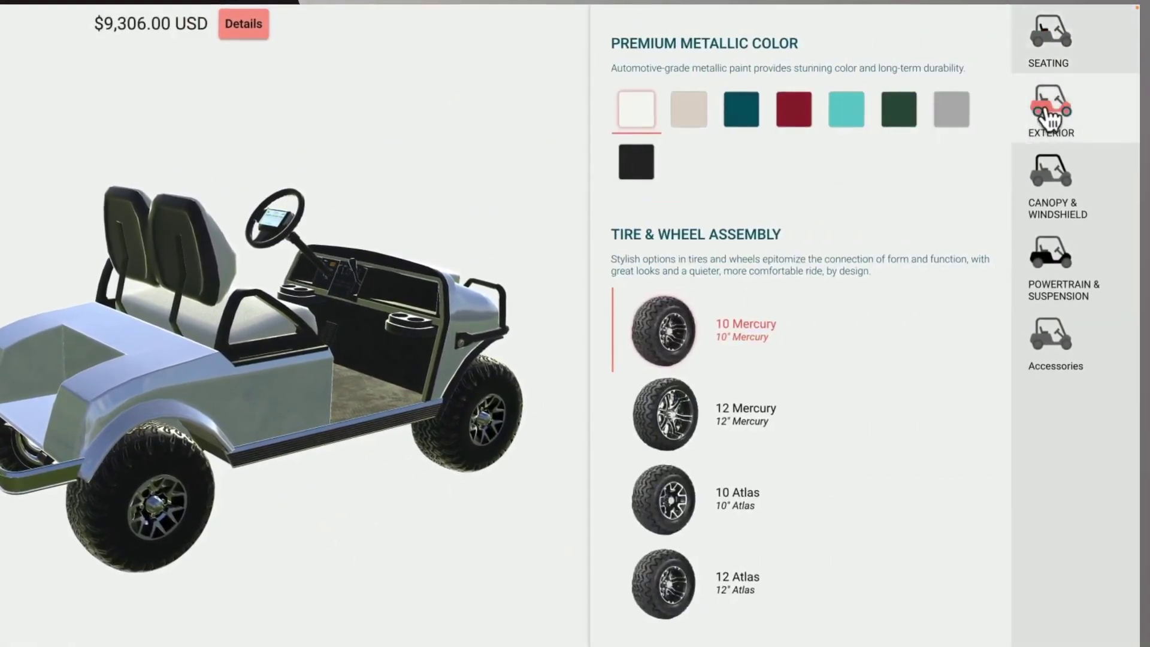
left_click(1057, 195)
left_click(1050, 260)
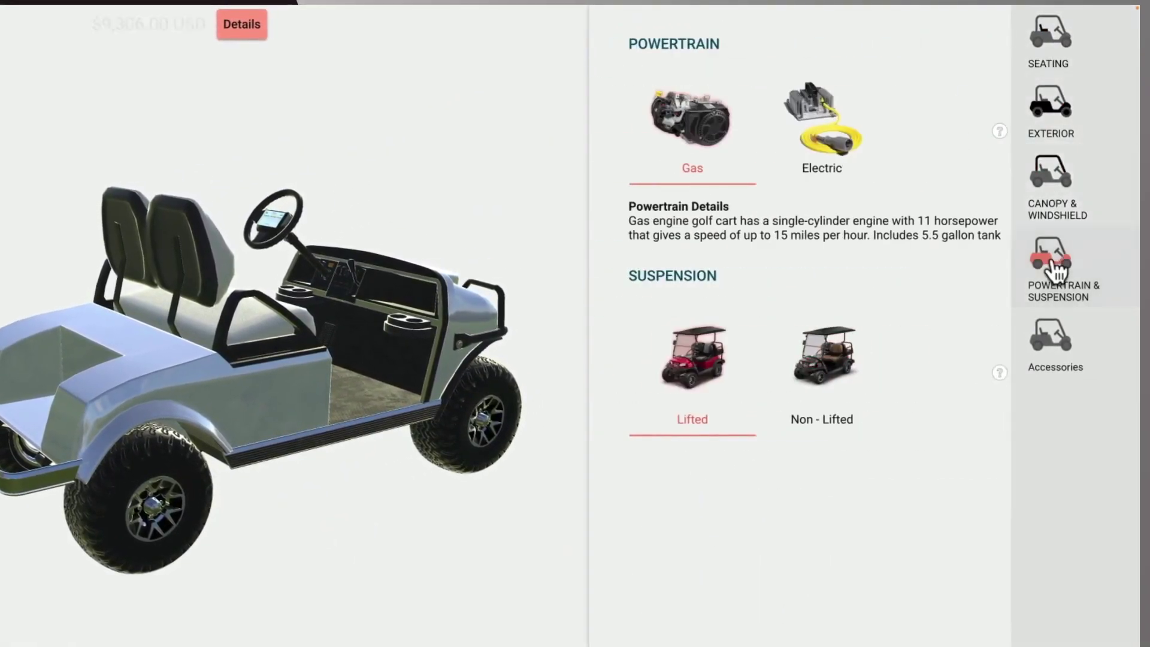
left_click(1058, 345)
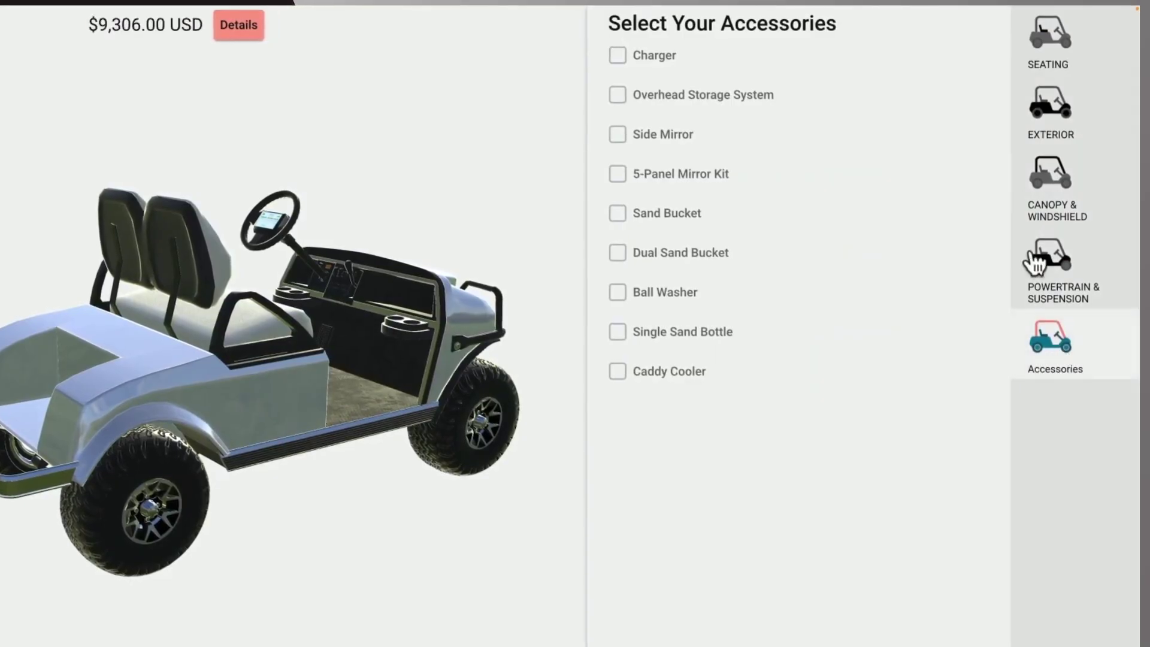
left_click(1056, 50)
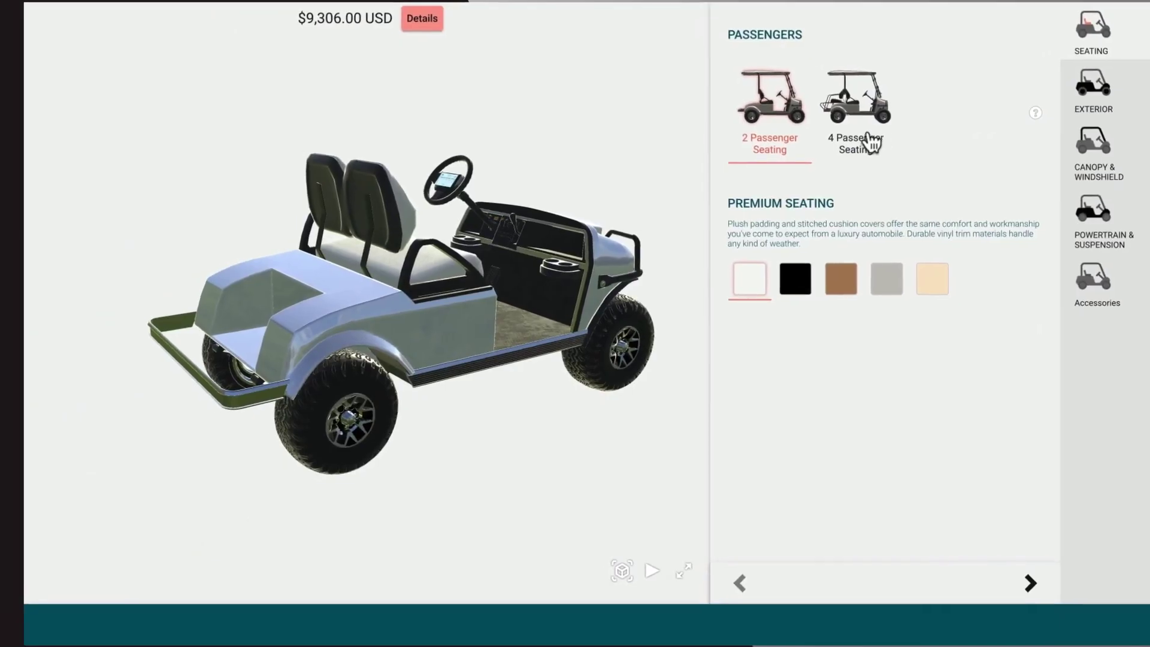
left_click(777, 175)
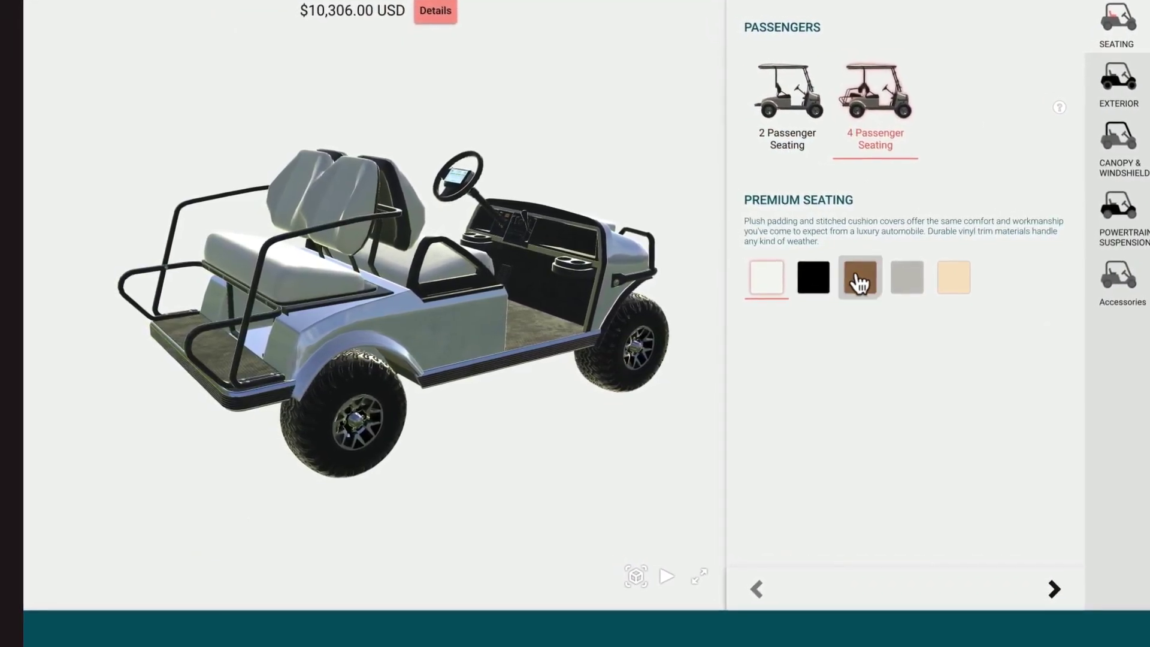
Step: Try brown and grey seat colours on the golf cart
left_click(858, 279)
left_click_drag(628, 270, 441, 277)
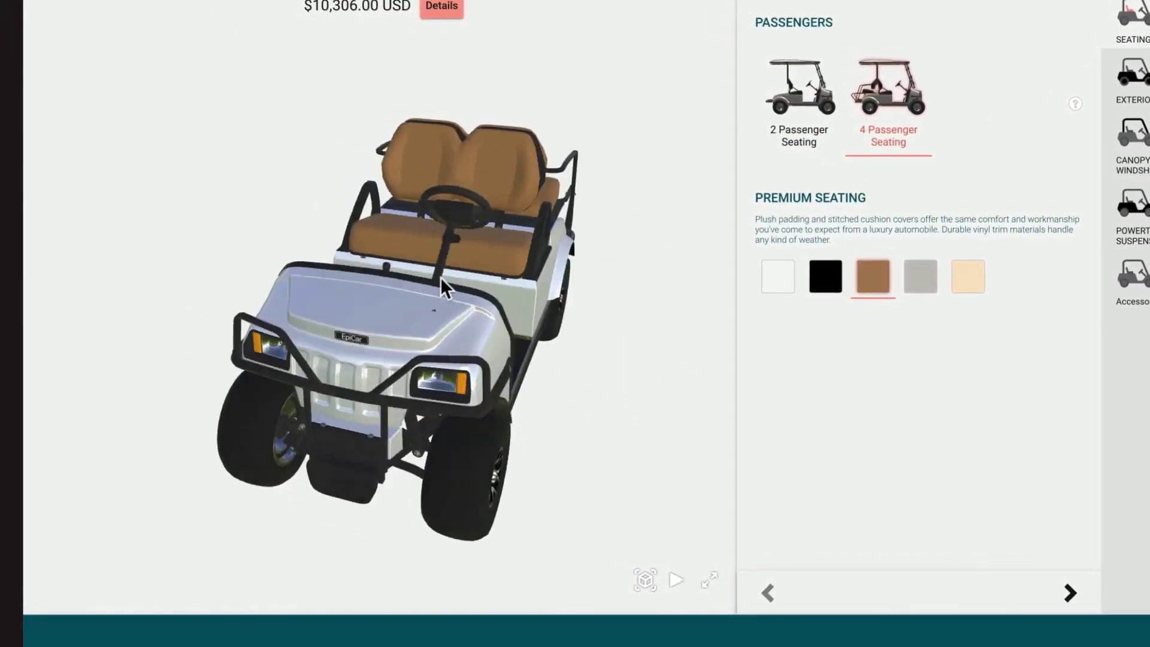
left_click(472, 241)
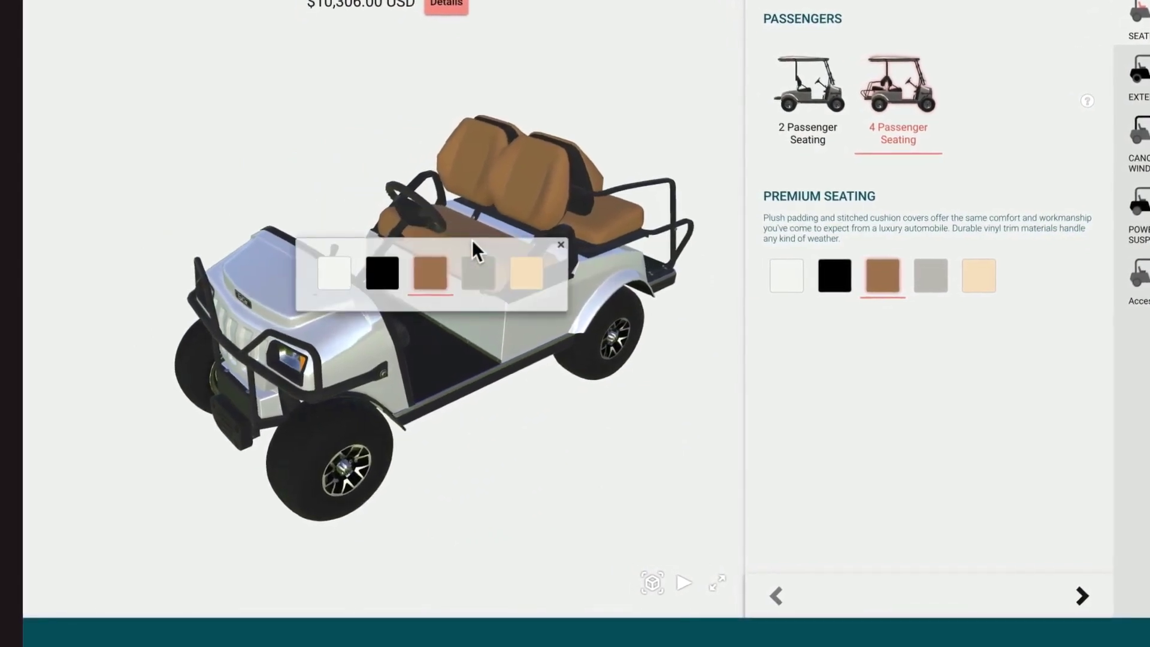
left_click(480, 280)
Step: Paint the cart body red and choose No Canopy
left_click(276, 274)
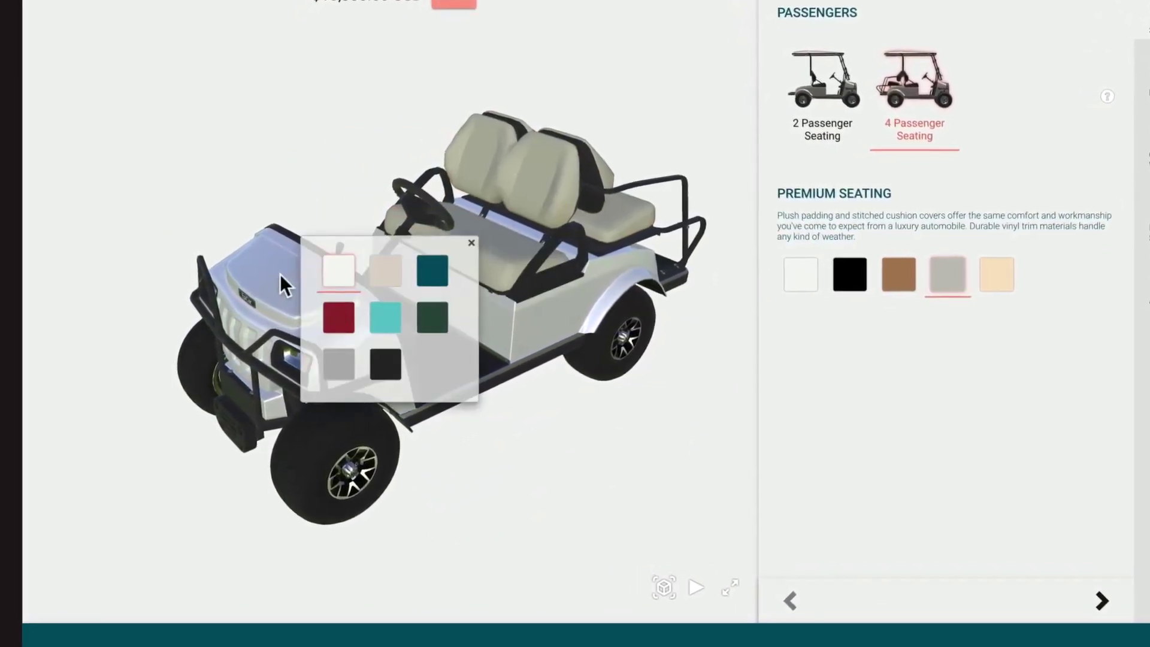
left_click(340, 362)
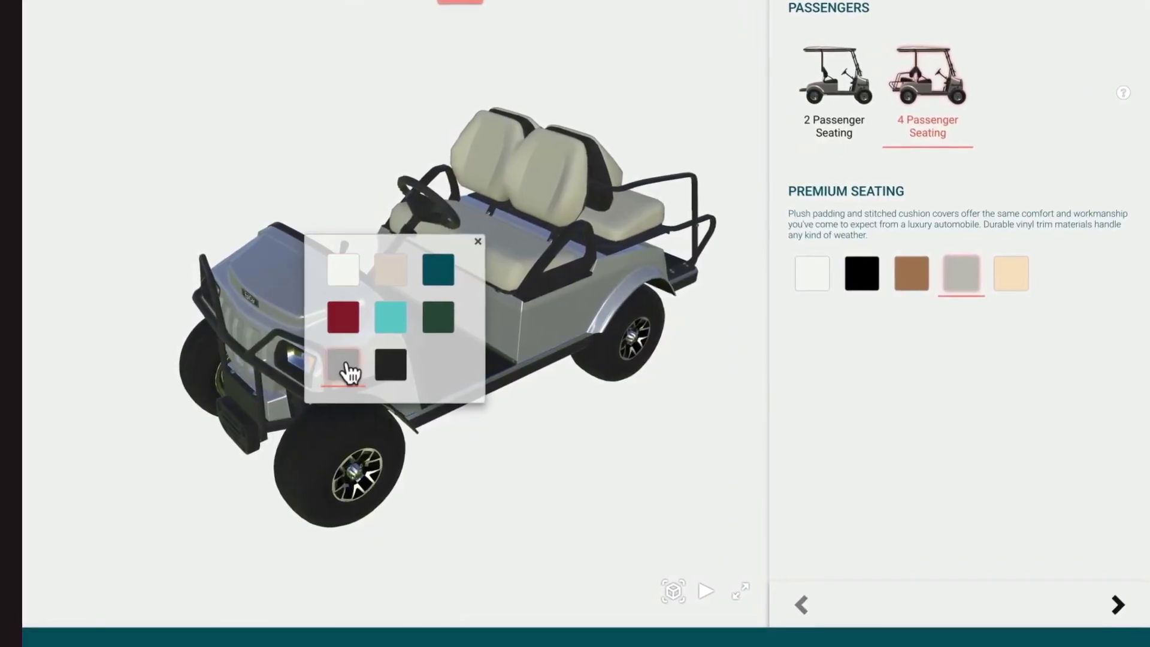
left_click(477, 240)
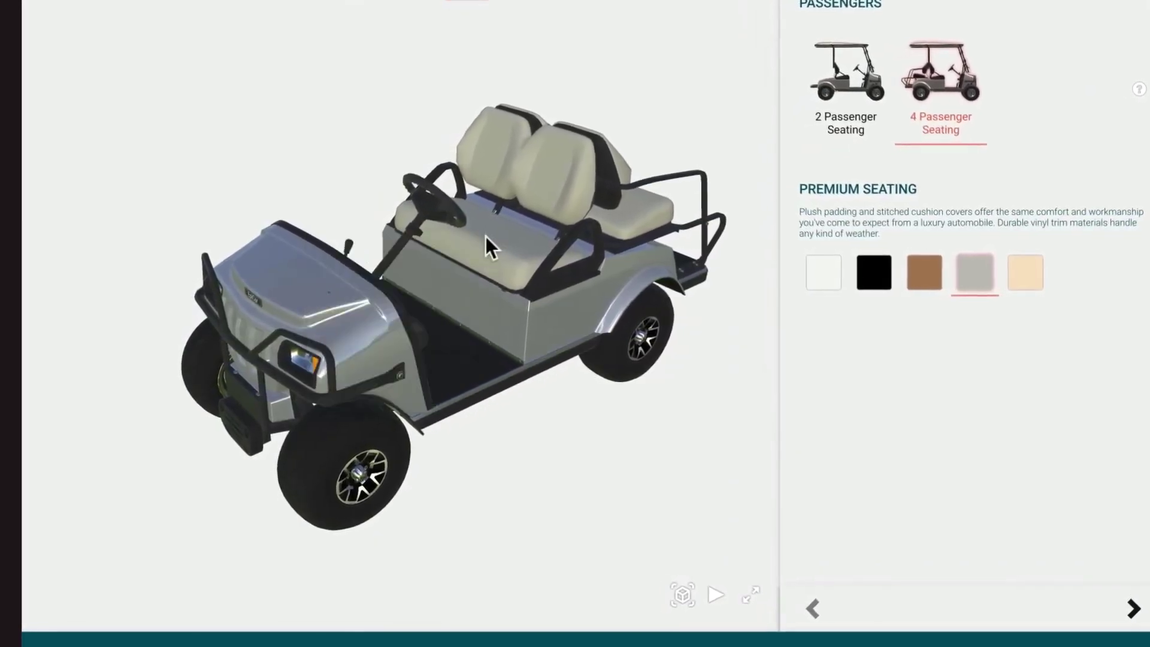
left_click(303, 290)
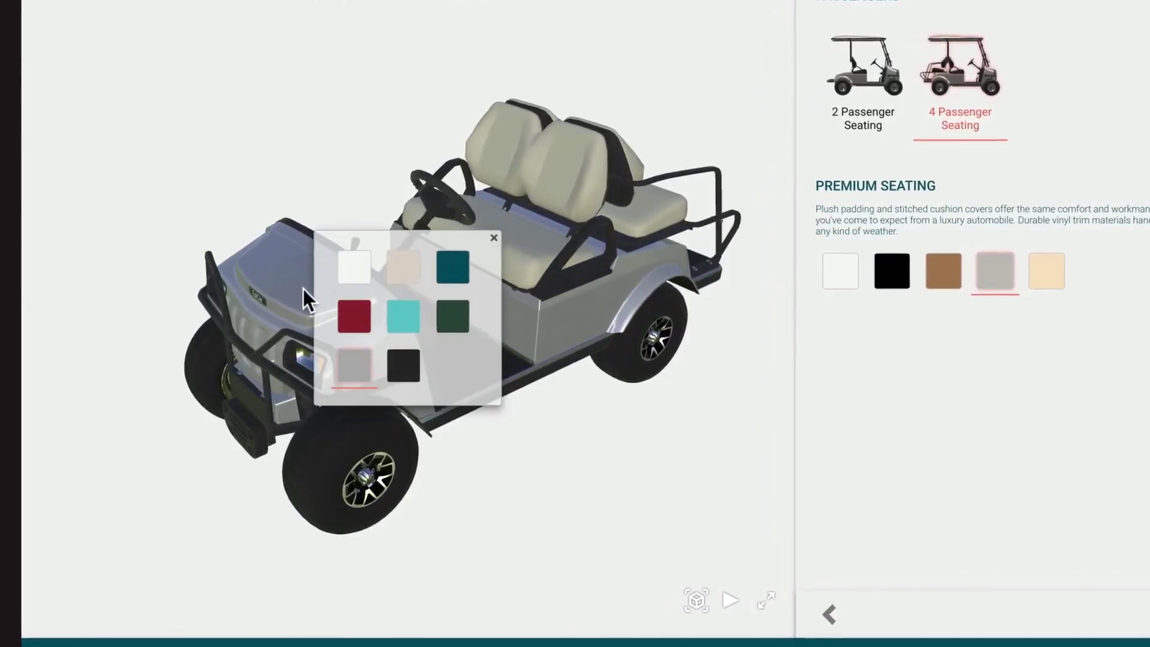
left_click(353, 323)
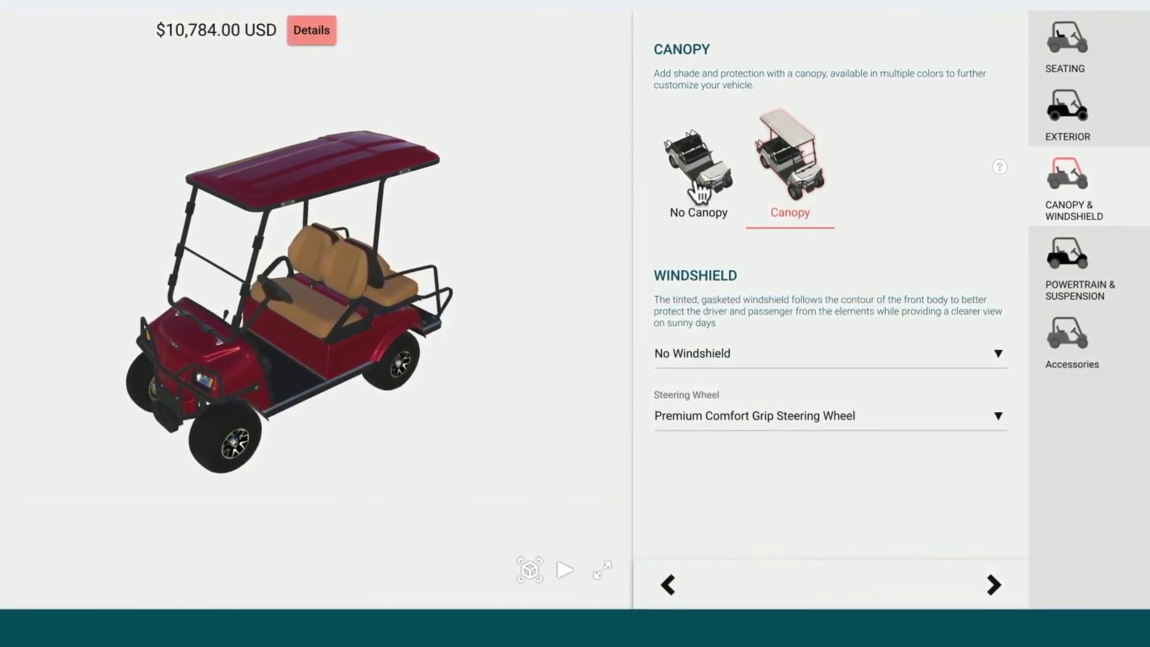
left_click(694, 190)
Step: Fit a Tinted Windshield and resolve the conflict by adding a canopy ($10,680.00)
left_click(715, 362)
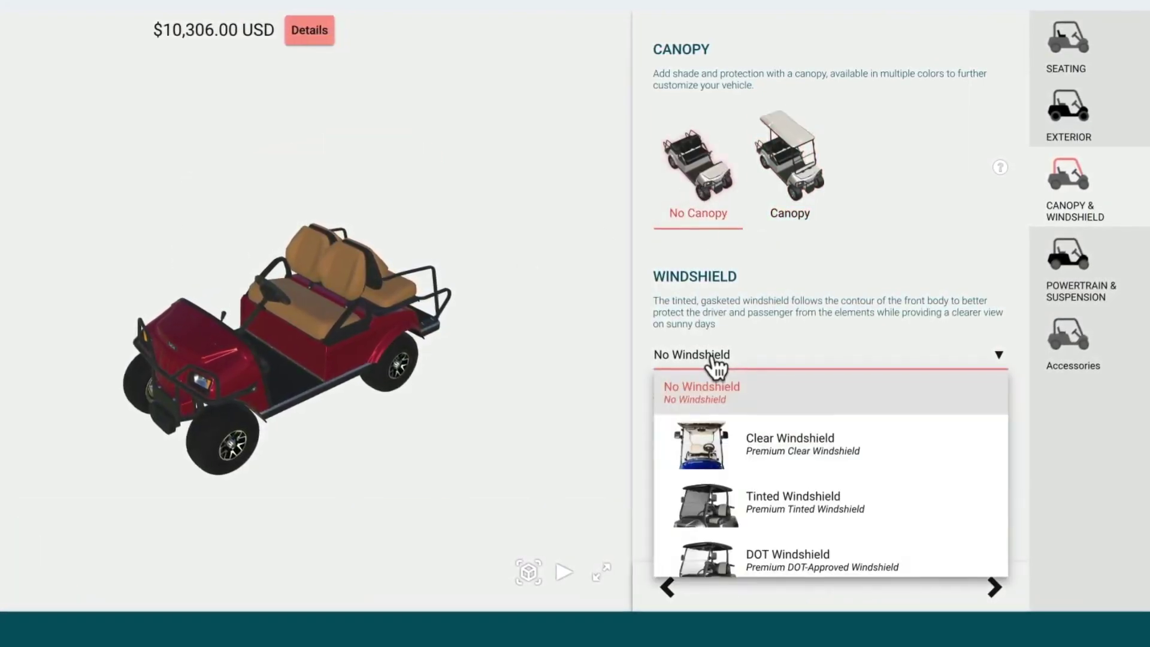
left_click(745, 503)
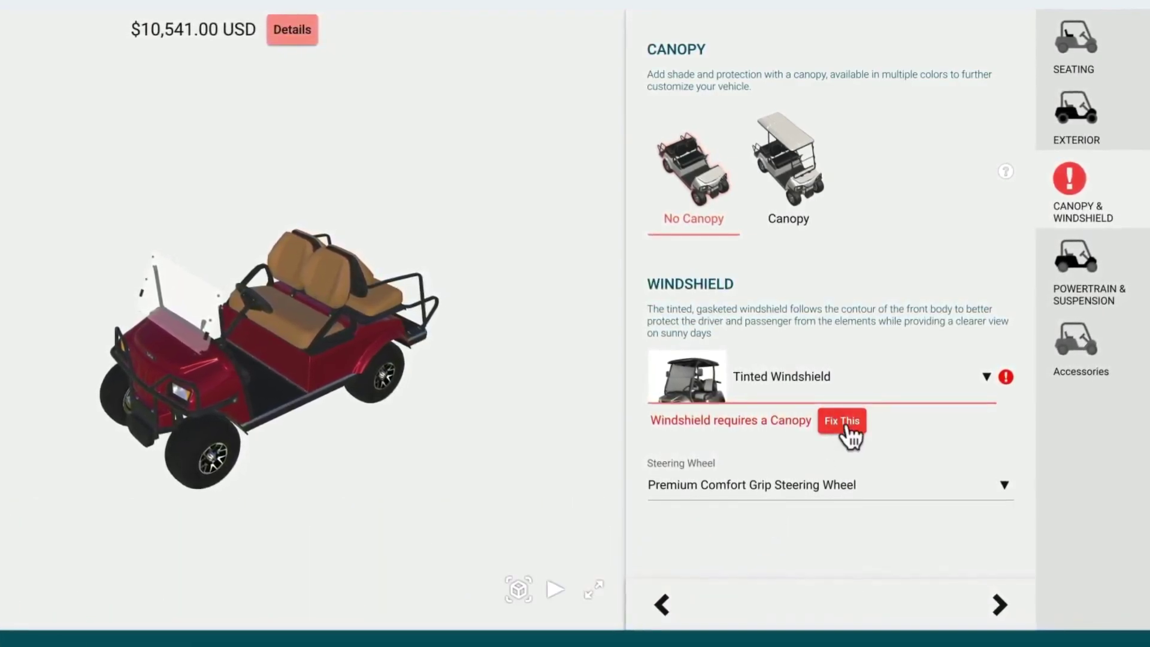
left_click(844, 426)
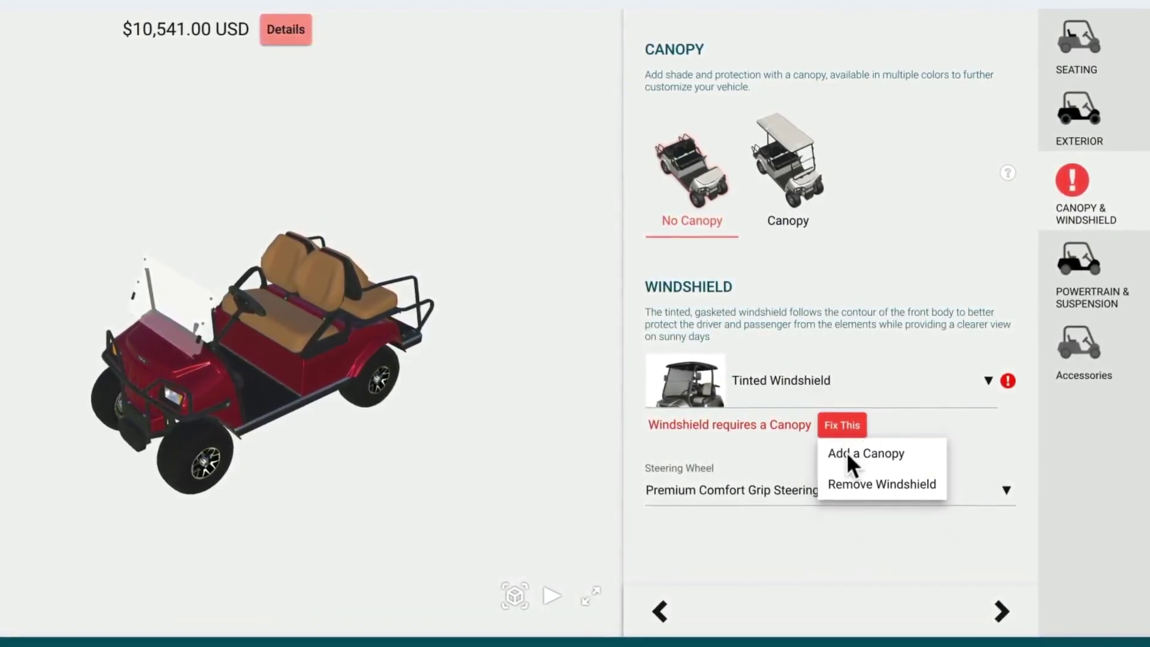
left_click(847, 454)
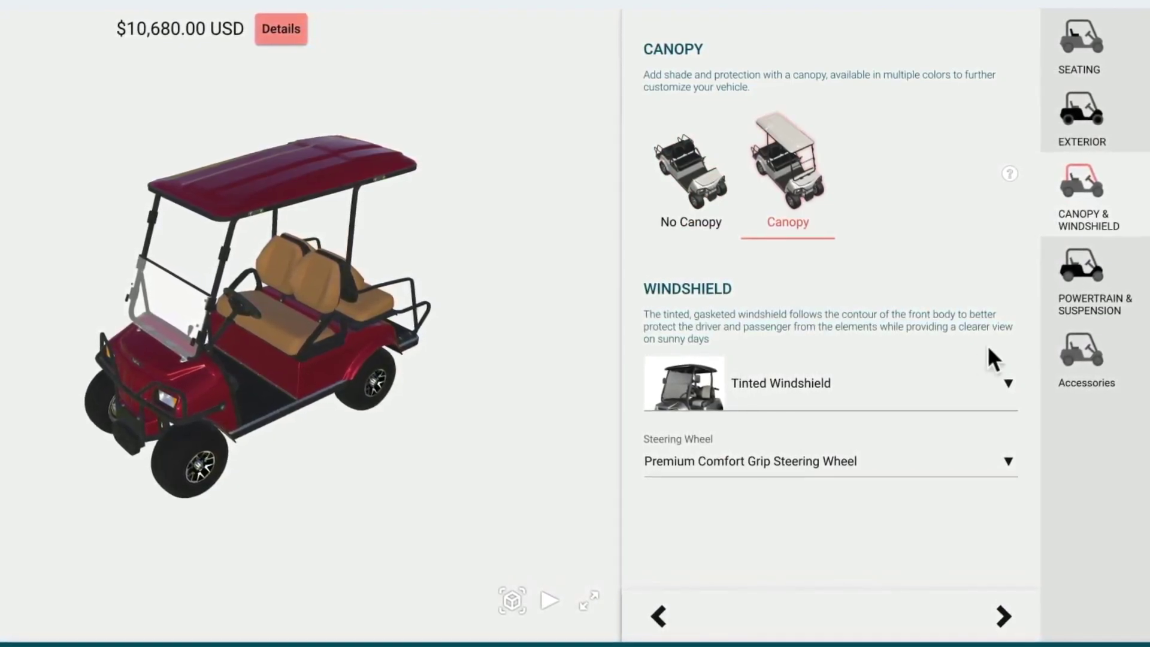
left_click(1084, 297)
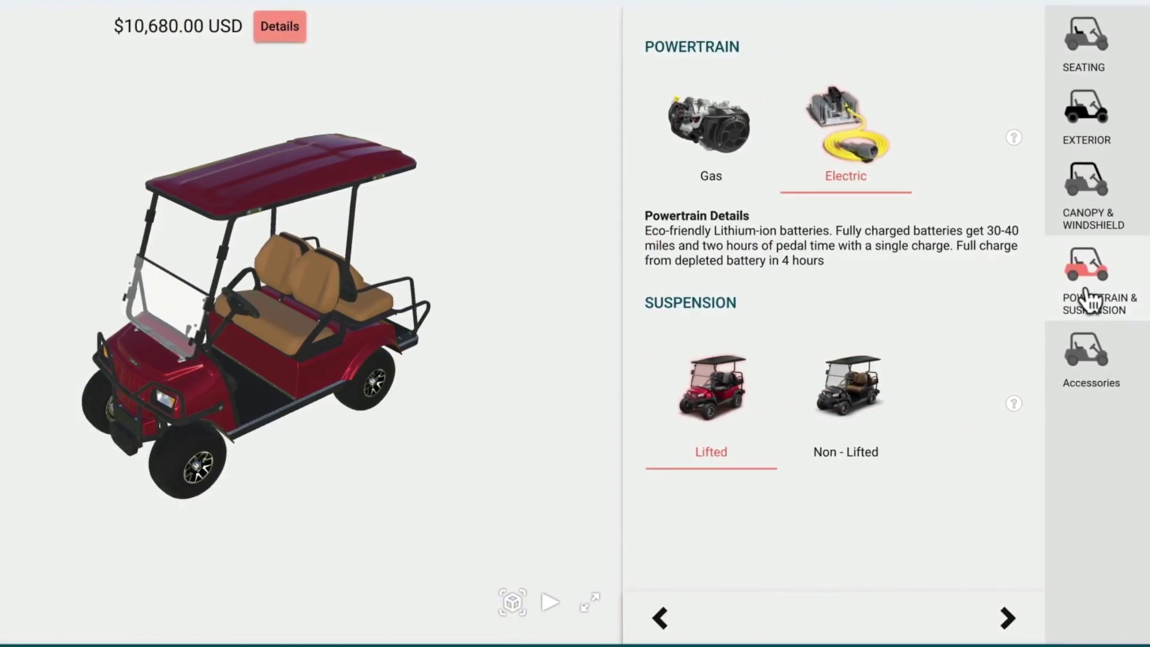
Step: Switch to the Gas powertrain at $11,019.00 and accept the configuration
left_click(708, 157)
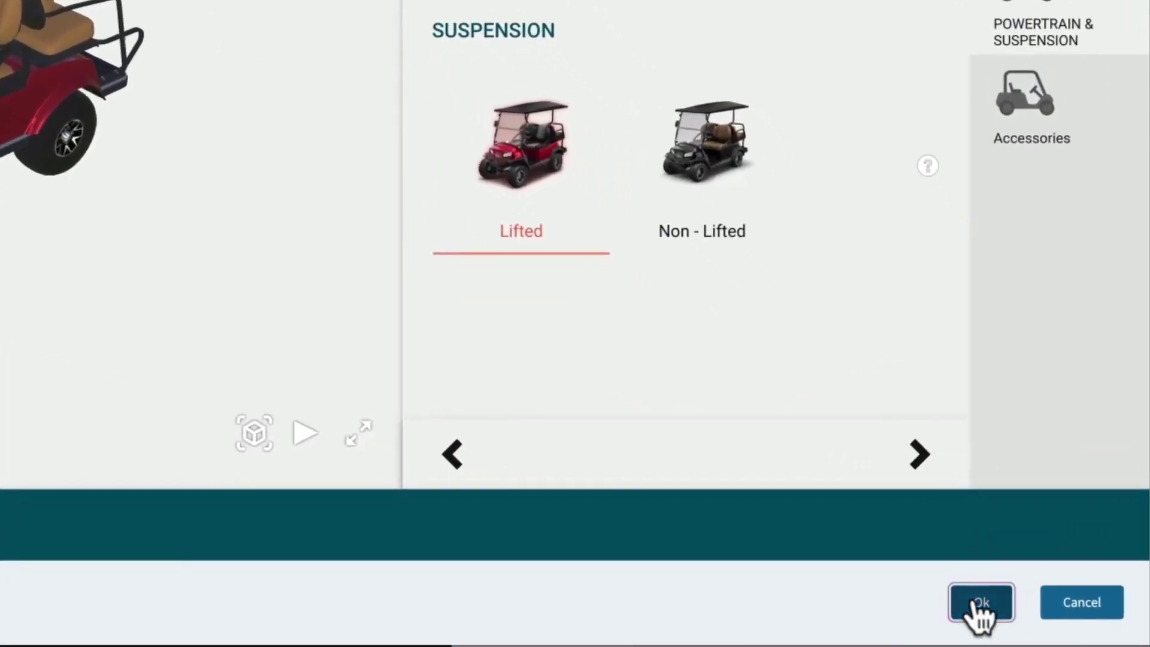
left_click(980, 603)
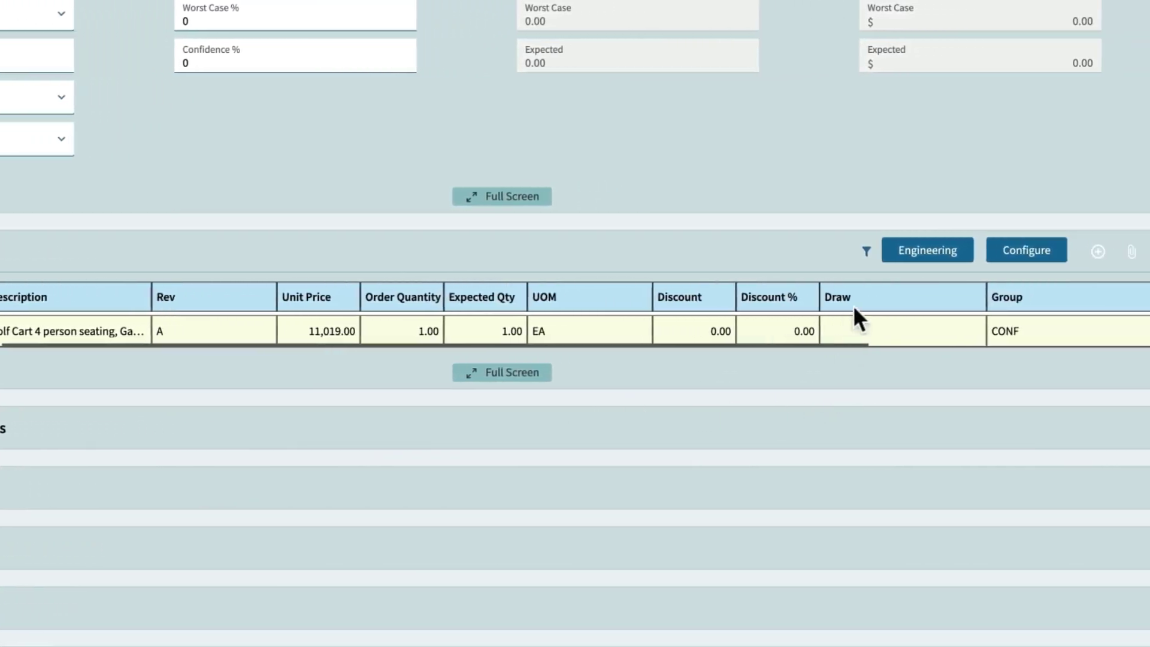
left_click(928, 251)
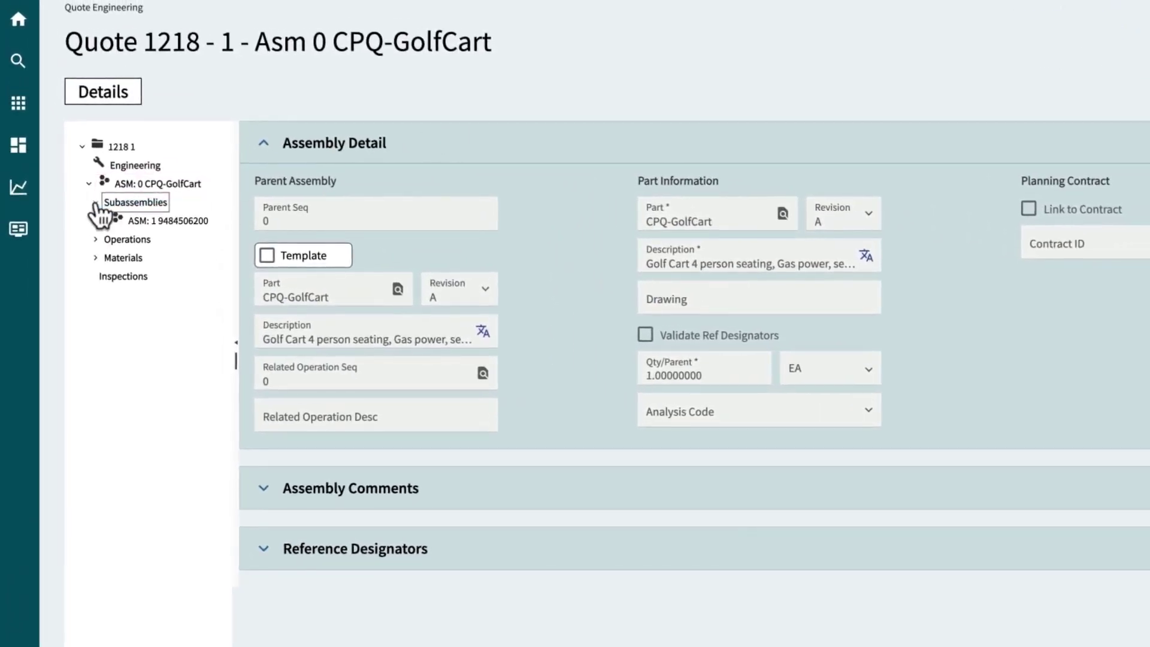
left_click(103, 221)
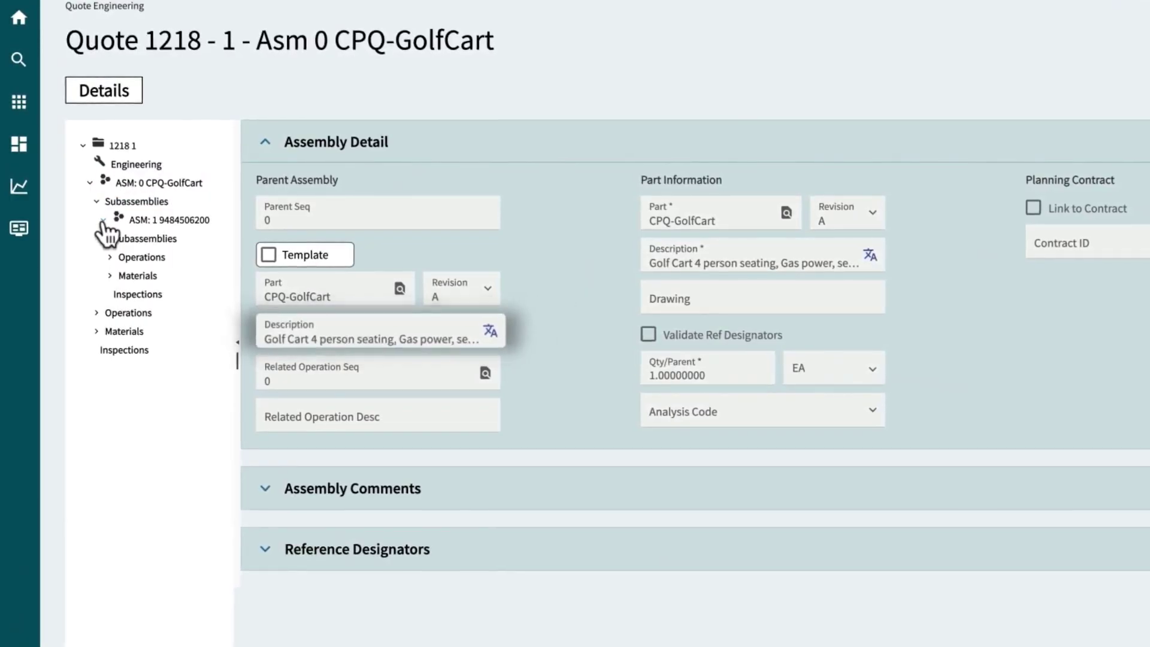
left_click(139, 276)
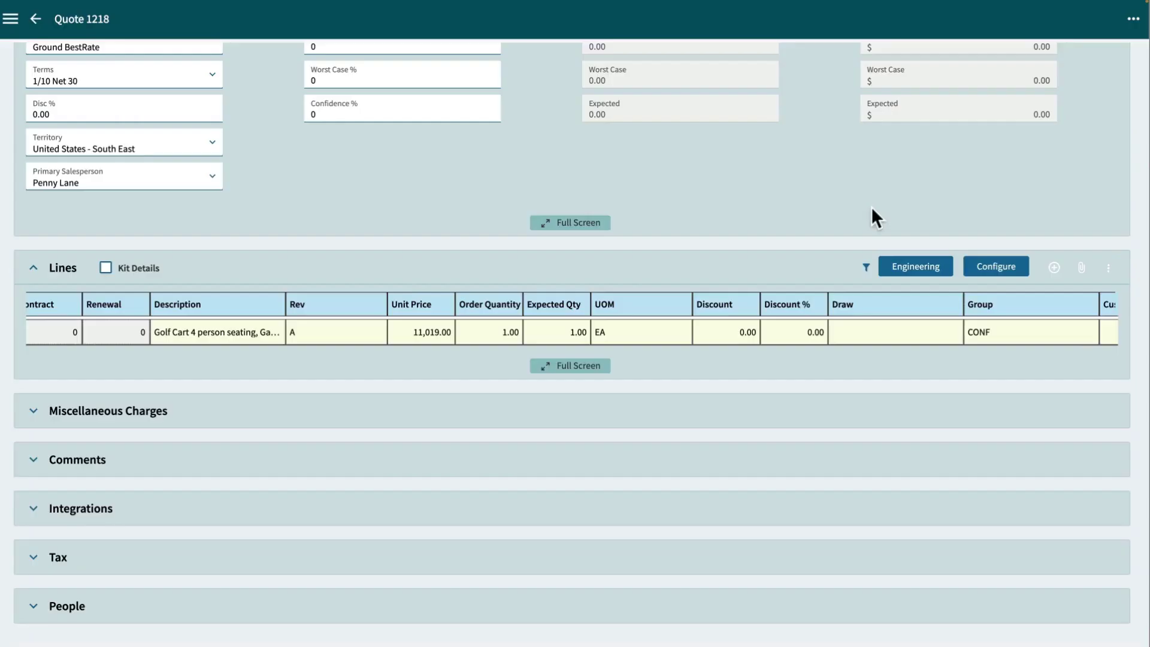
Step: Reconfigure the golf cart with the Electric powertrain, dropping the line to 10,680.00
left_click(996, 267)
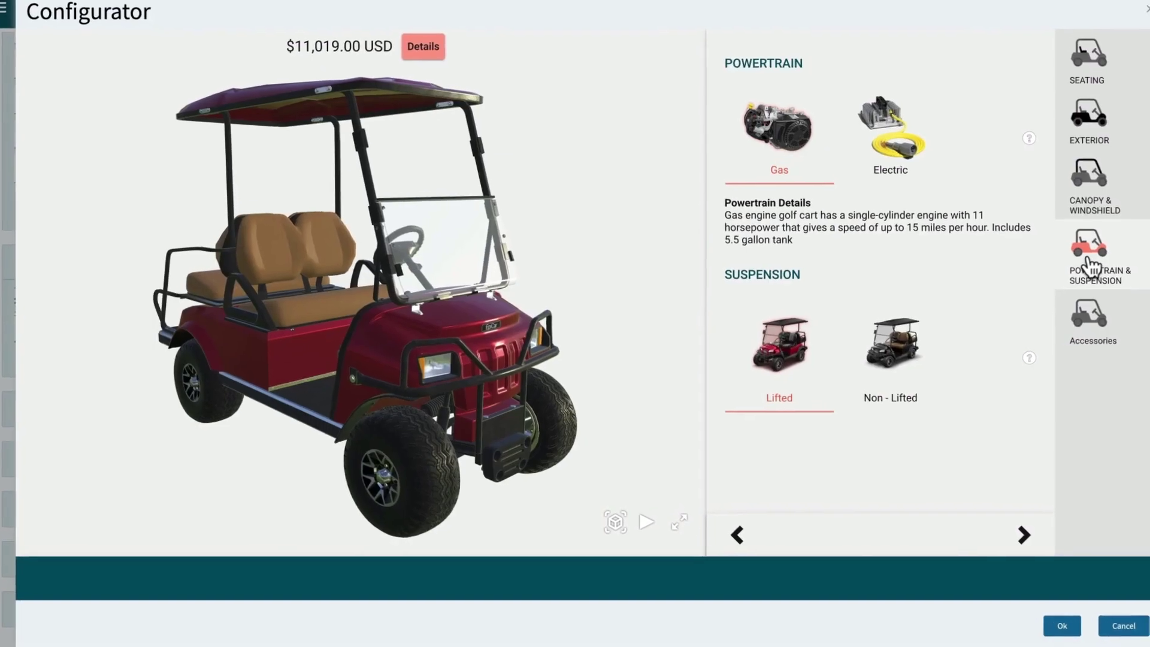
left_click(892, 139)
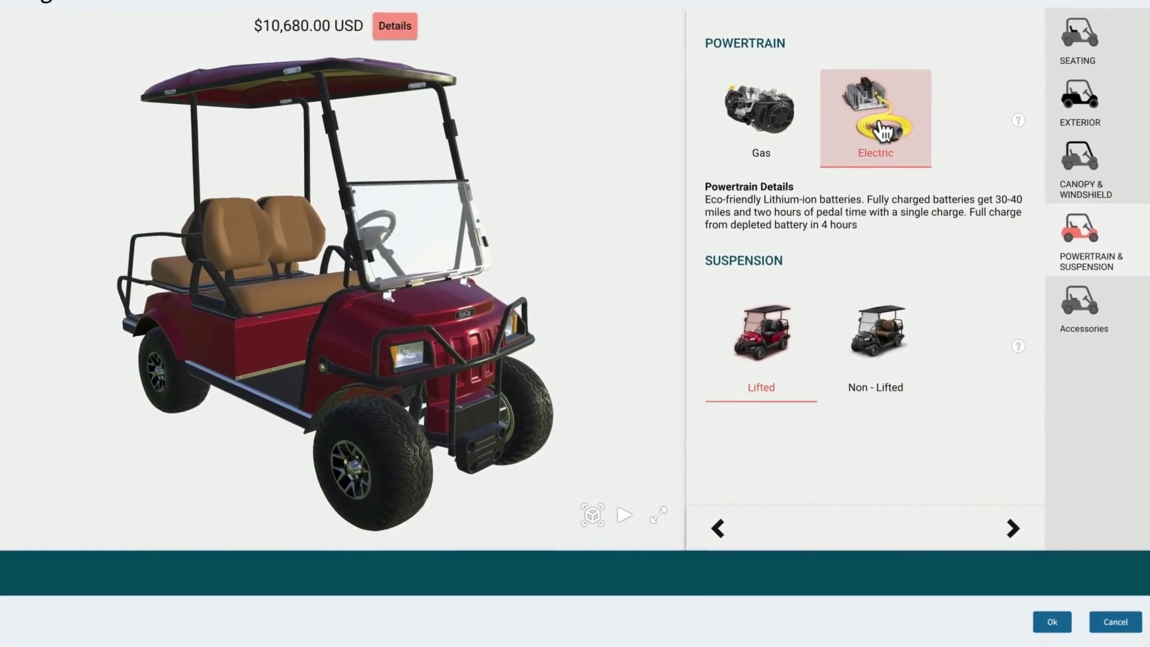
left_click(1048, 621)
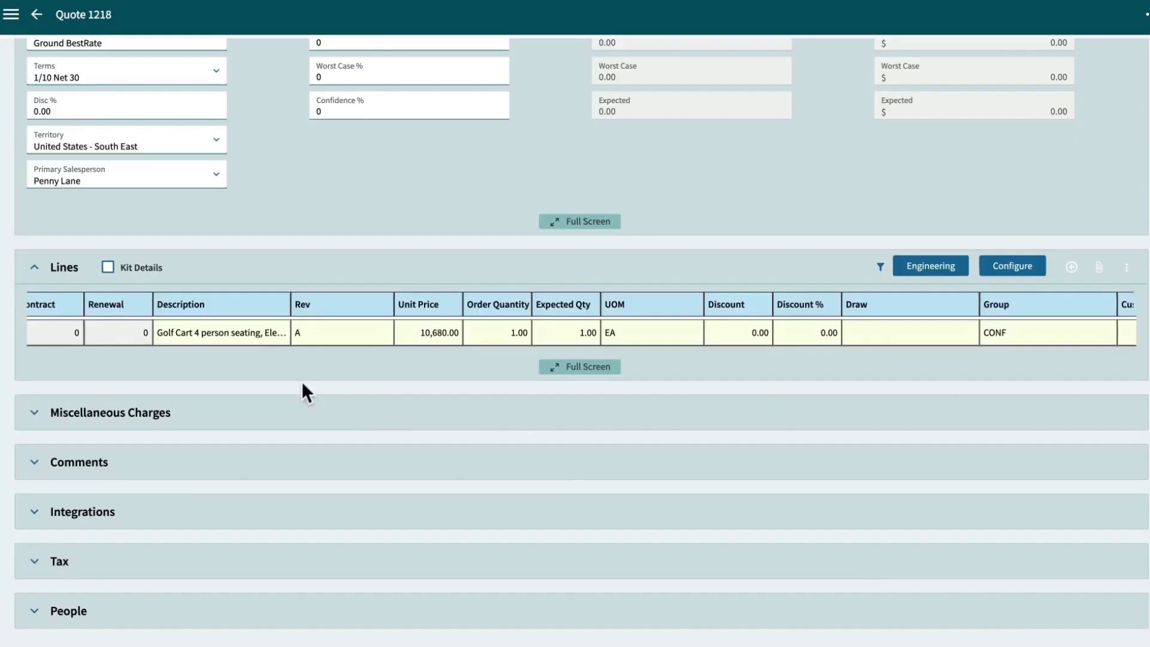